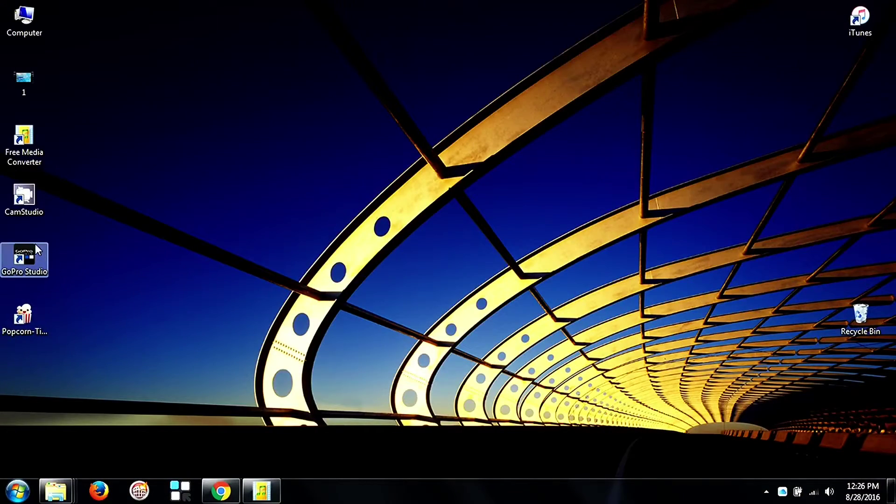
Launch GoPro Studio from its Windows desktop shortcut
{"action": "left_click", "coordinate": [33, 254]}
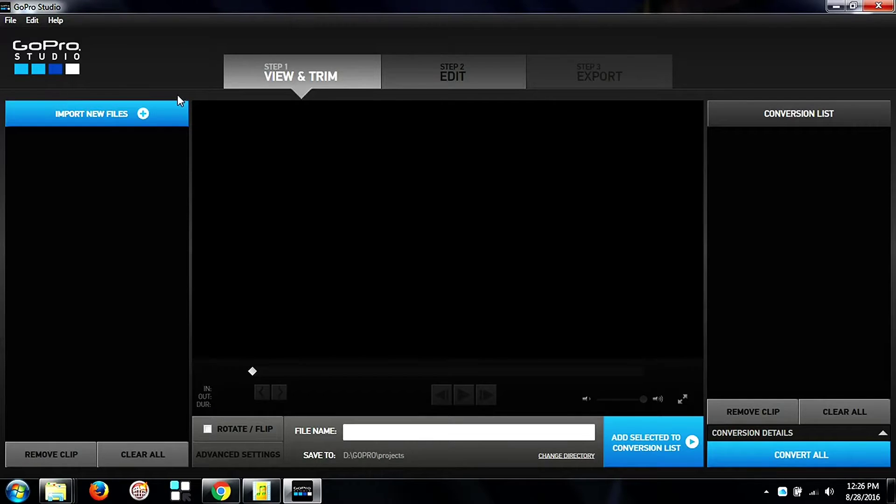
Start importing new files from D:\GOPRO\bulgaria, filtered to GoPro Video Files (*.mp4)
{"action": "left_click", "coordinate": [171, 114]}
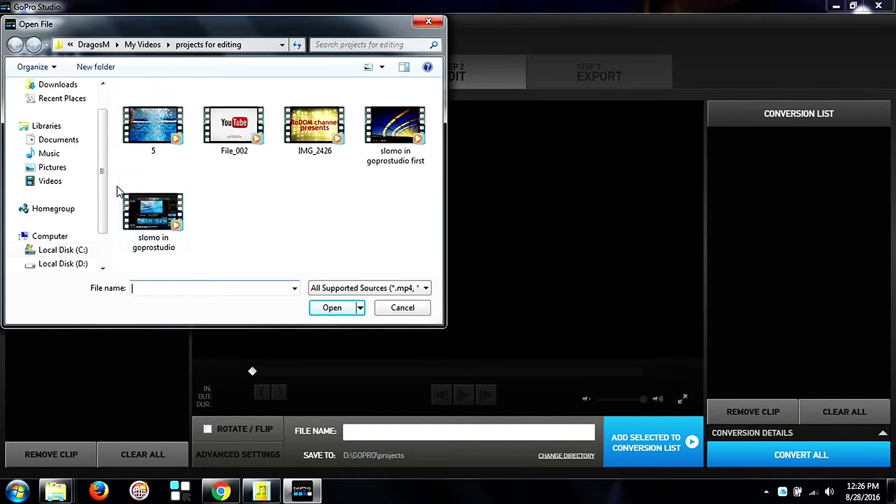
{"action": "left_click", "coordinate": [76, 265]}
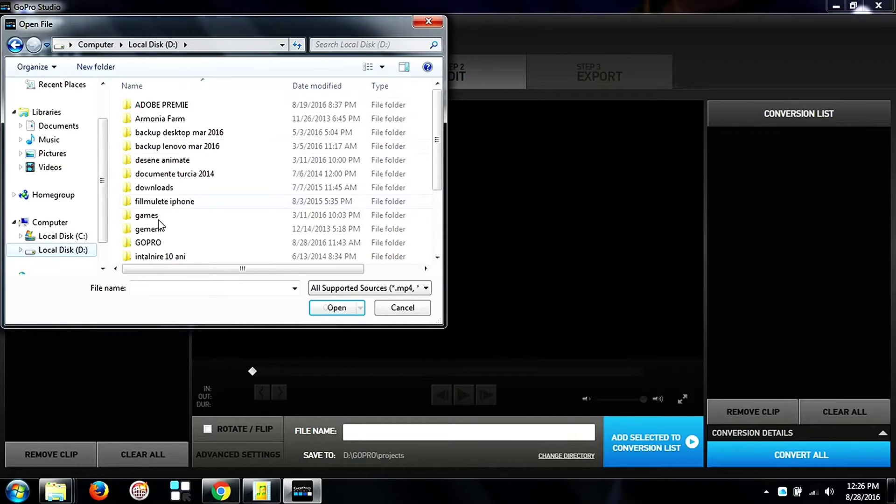
{"action": "double_click", "coordinate": [159, 242]}
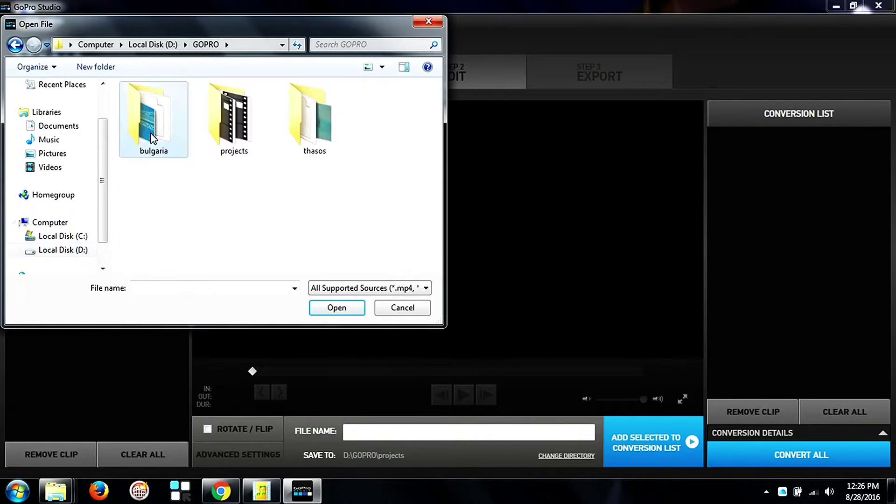
{"action": "double_click", "coordinate": [152, 138]}
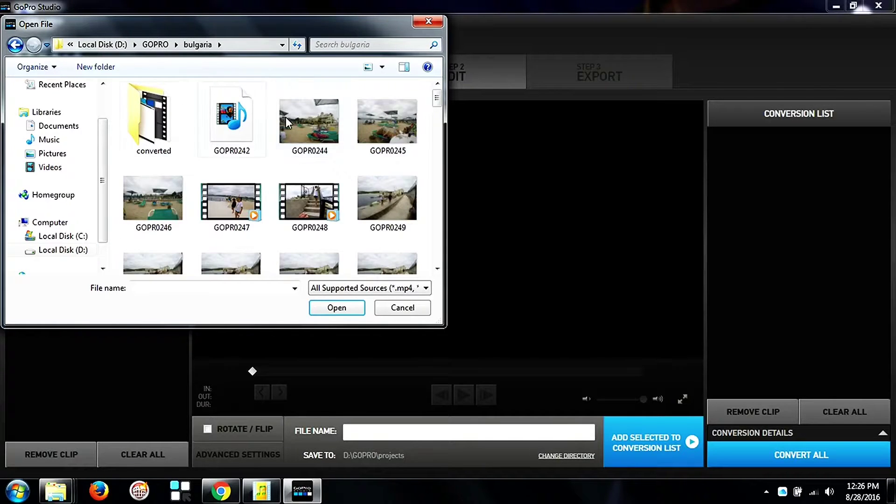
{"action": "left_click", "coordinate": [295, 289]}
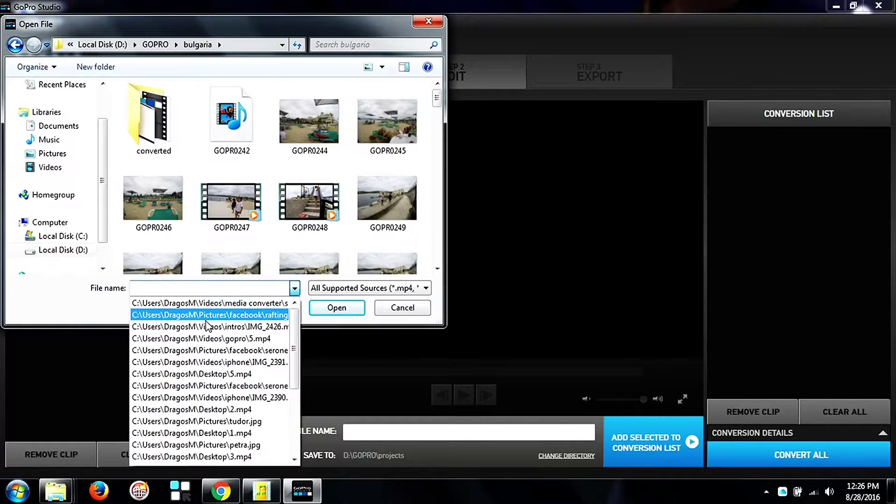
{"action": "left_click", "coordinate": [340, 295]}
{"action": "left_click", "coordinate": [343, 289]}
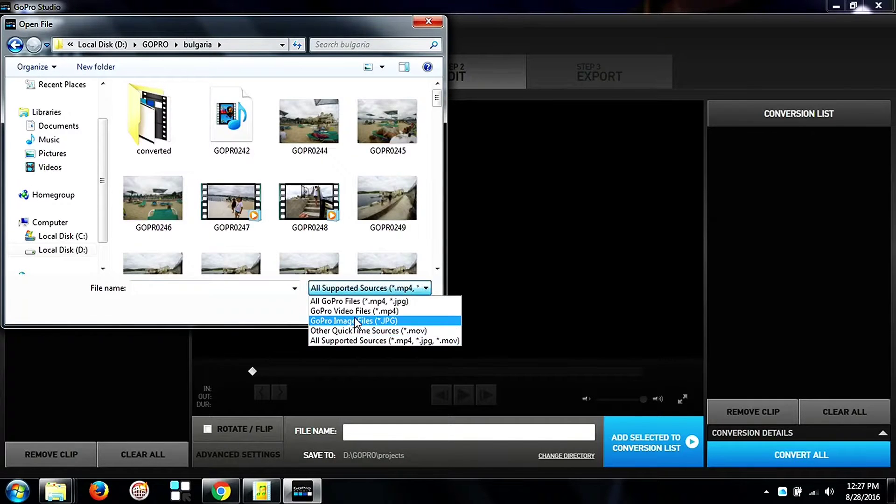
{"action": "left_click", "coordinate": [371, 312]}
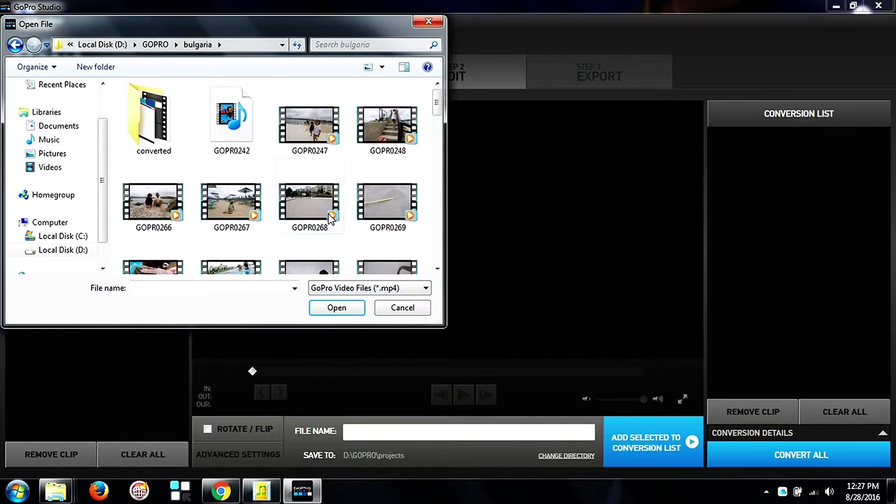
Select clips GOPR0278, GOPR0272 and GOPR0270 and import them
{"action": "left_click", "coordinate": [226, 206]}
{"action": "scroll", "coordinate": [352, 233], "scroll_direction": "down", "scroll_amount": 1}
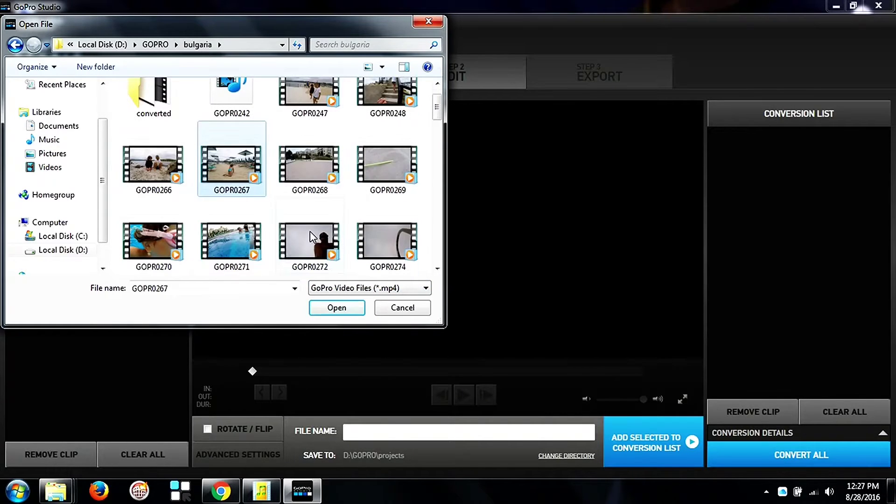
{"action": "left_click", "coordinate": [310, 231]}
{"action": "scroll", "coordinate": [229, 244], "scroll_direction": "down", "scroll_amount": 1}
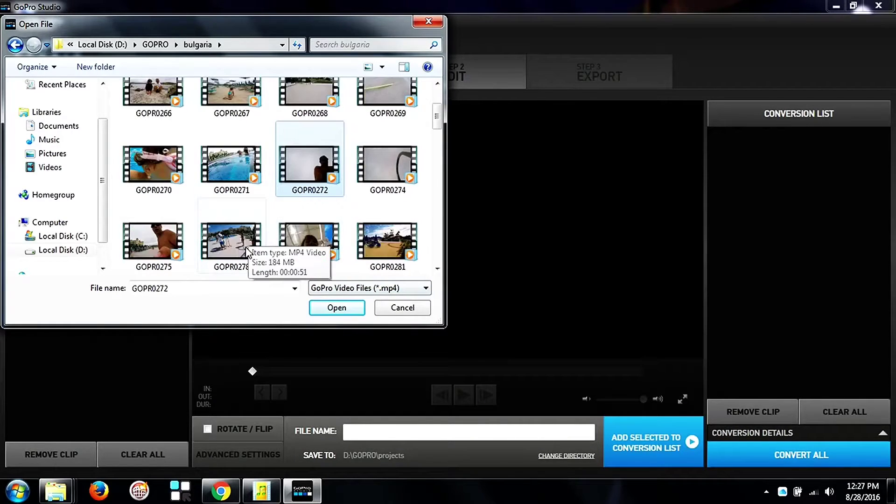
{"action": "left_click", "coordinate": [232, 243]}
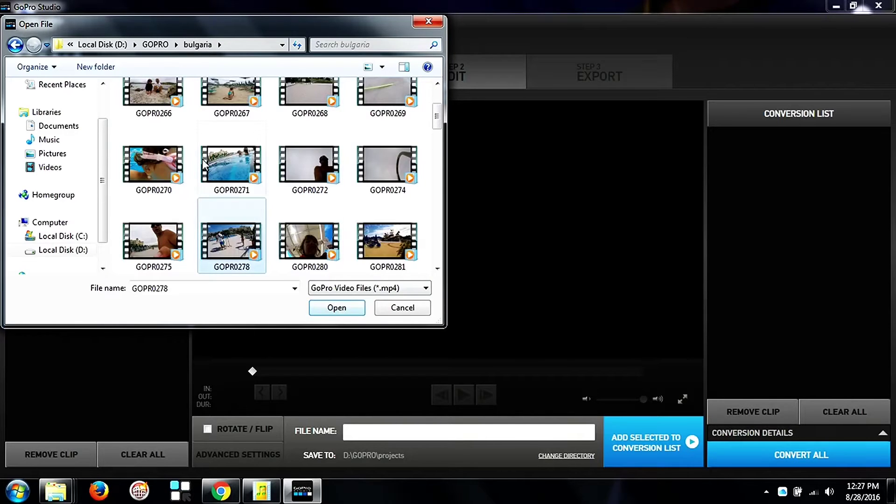
{"action": "left_click", "coordinate": [159, 172], "text": "ctrl"}
{"action": "left_click", "coordinate": [316, 170], "text": "ctrl"}
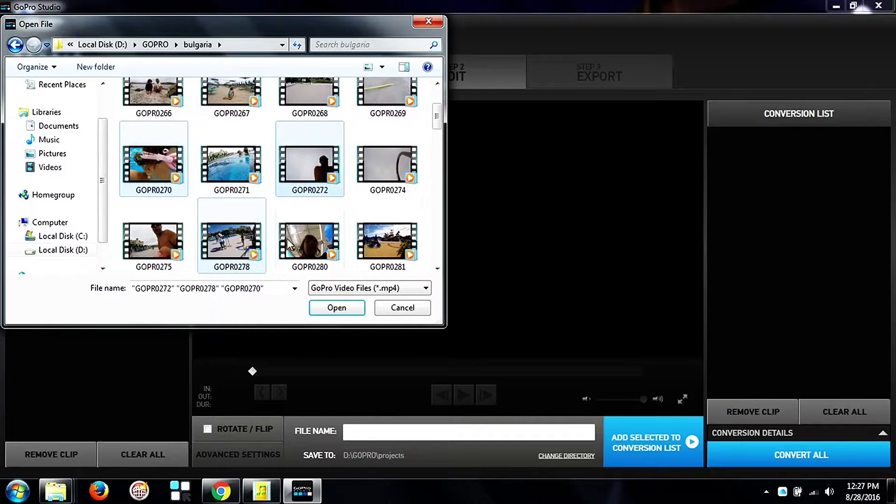
{"action": "left_click", "coordinate": [340, 308]}
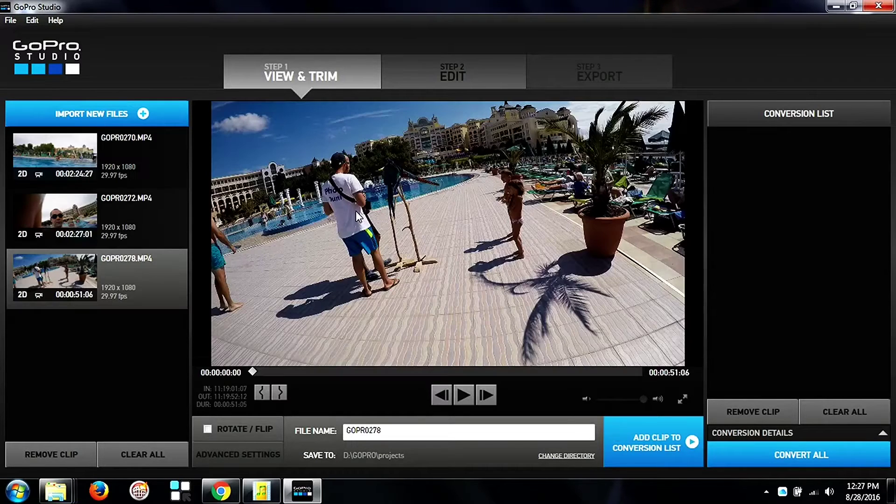
Preview GOPR0272 and GOPR0278, then add all three clips to the conversion list
{"action": "left_click", "coordinate": [63, 203]}
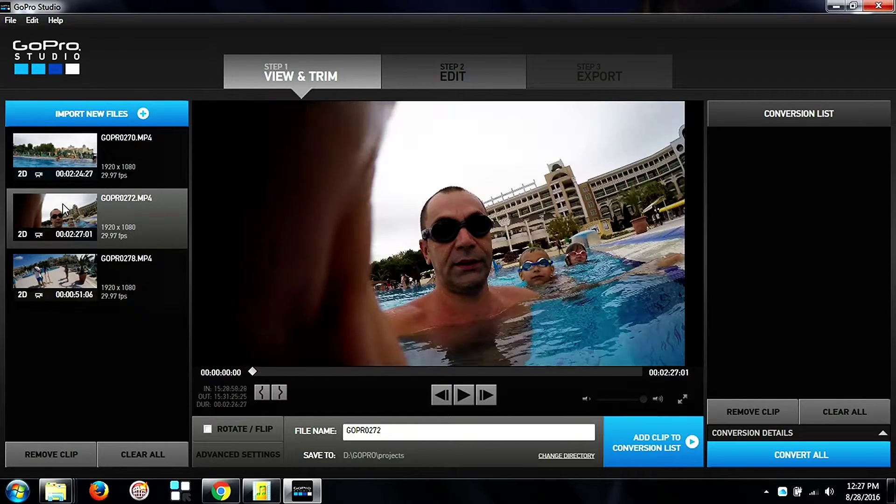
{"action": "left_click", "coordinate": [69, 282]}
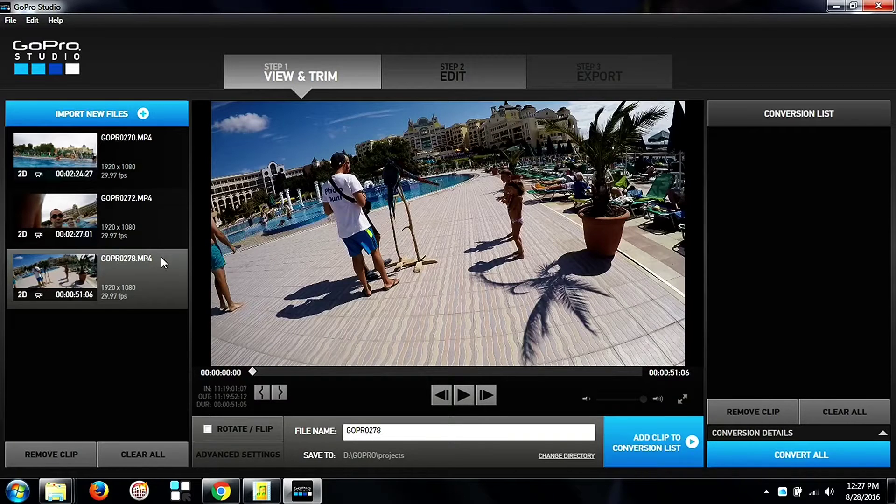
{"action": "left_click", "coordinate": [127, 155], "text": "shift"}
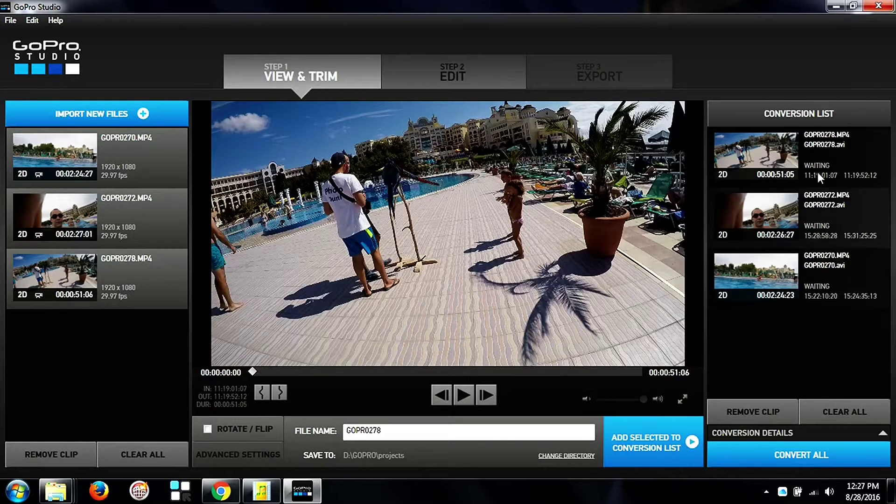
Check GOPR0272 in the conversion list and start converting all queued clips
{"action": "left_click", "coordinate": [766, 196]}
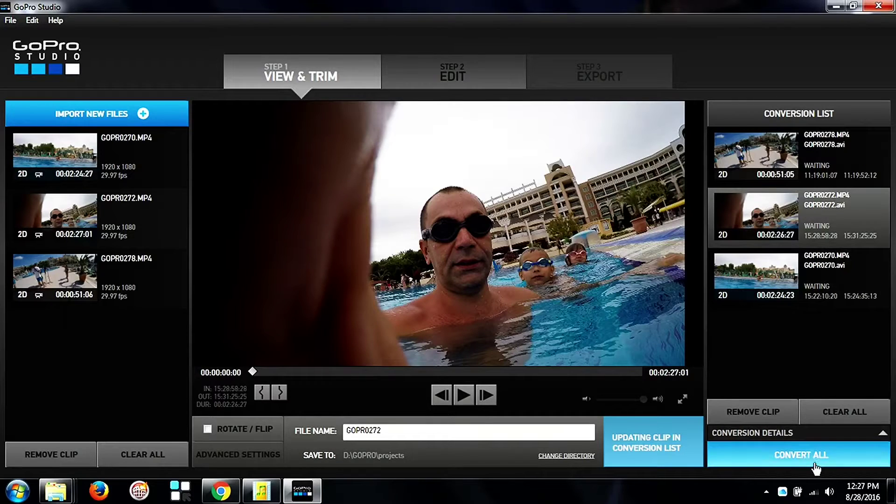
{"action": "left_click", "coordinate": [819, 465]}
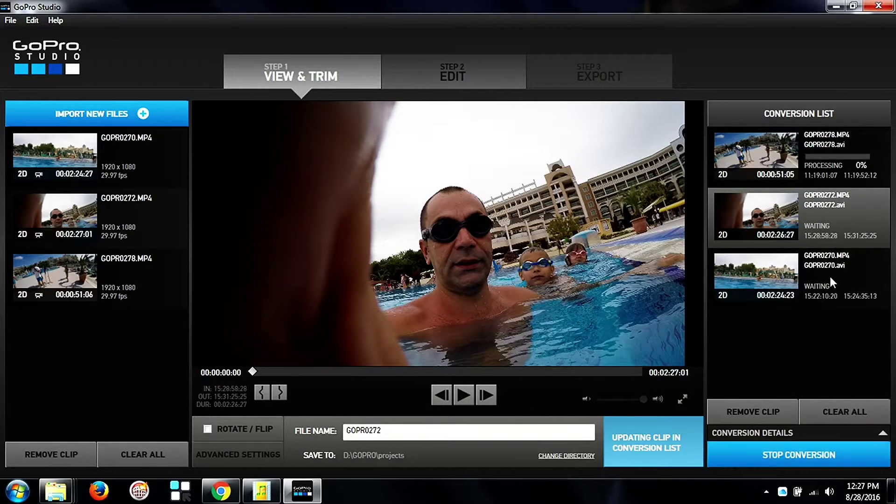
{"action": "mouse_move", "coordinate": [831, 273]}
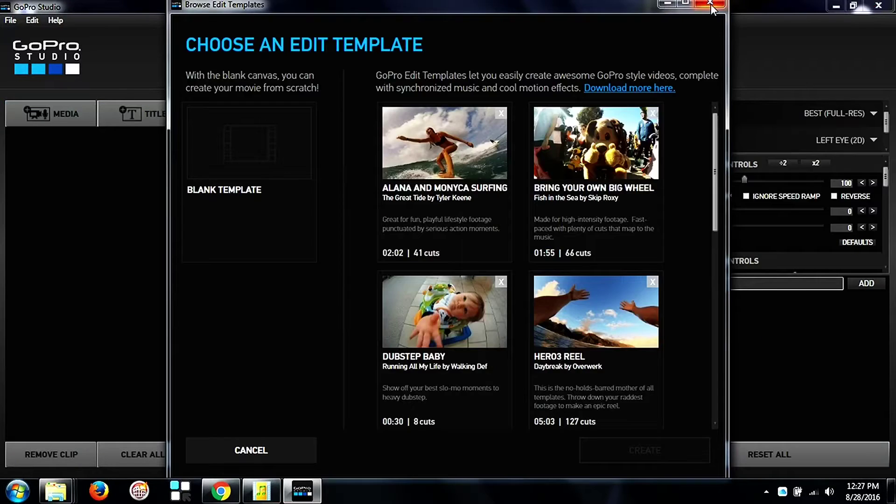
Move to the Edit step and browse to D:\GOPRO\bulgaria\converted to add media
{"action": "left_click", "coordinate": [711, 5]}
{"action": "left_click", "coordinate": [67, 117]}
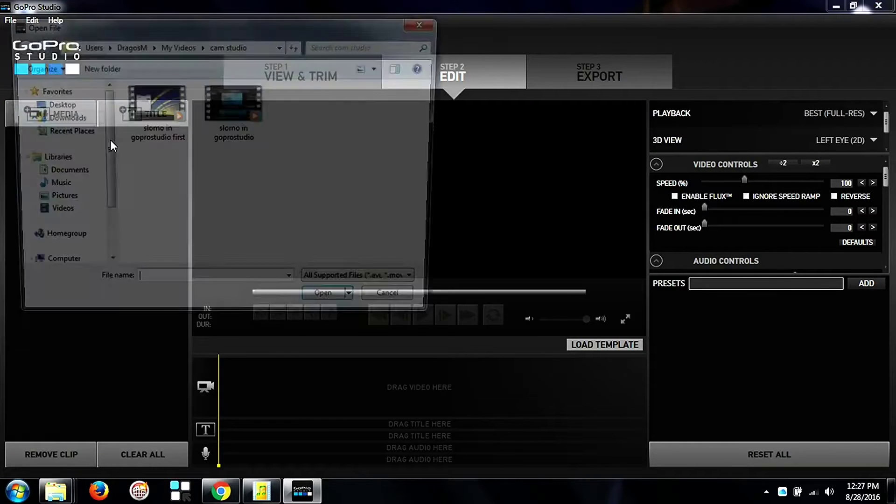
{"action": "scroll", "coordinate": [51, 220], "scroll_direction": "down", "scroll_amount": 2}
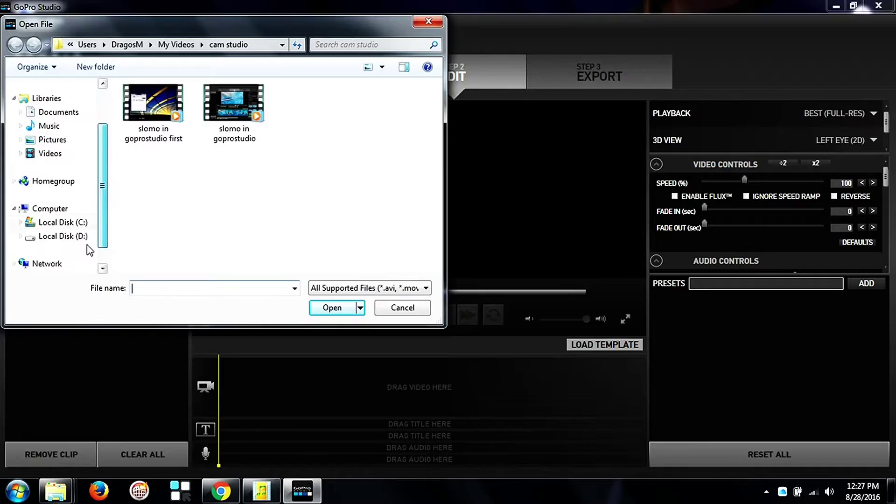
{"action": "left_click", "coordinate": [60, 236]}
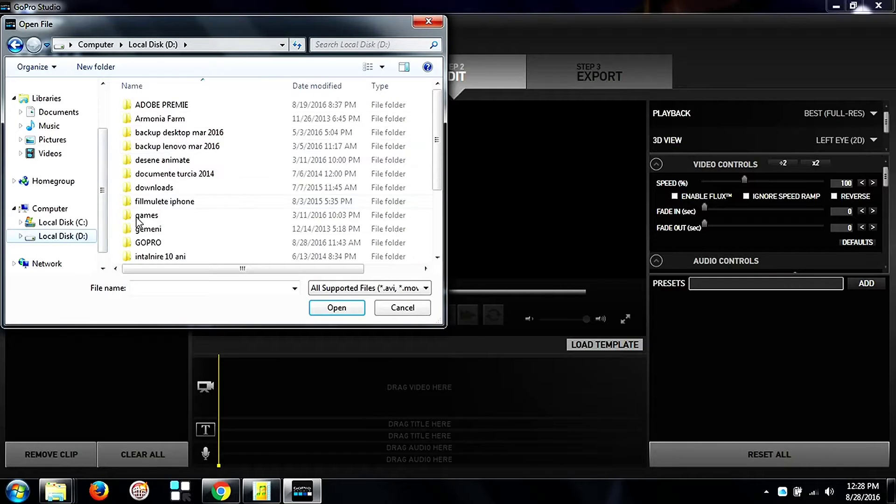
{"action": "double_click", "coordinate": [140, 243]}
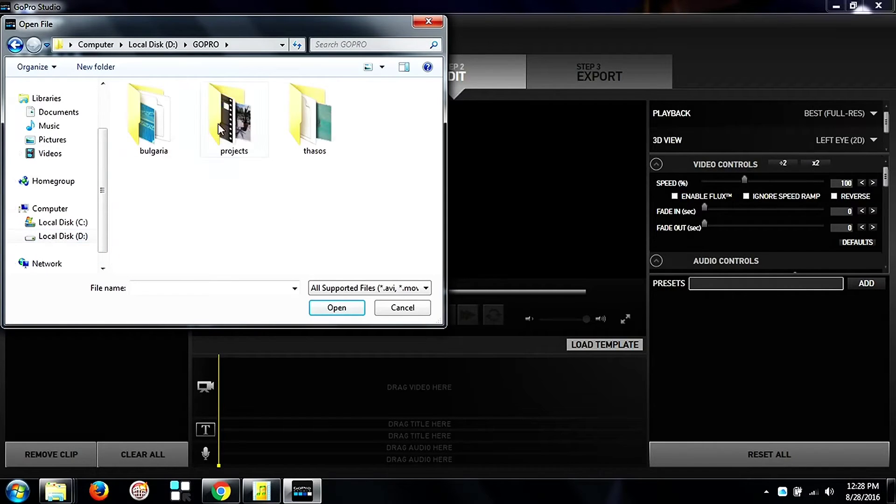
{"action": "double_click", "coordinate": [152, 121]}
{"action": "double_click", "coordinate": [180, 124]}
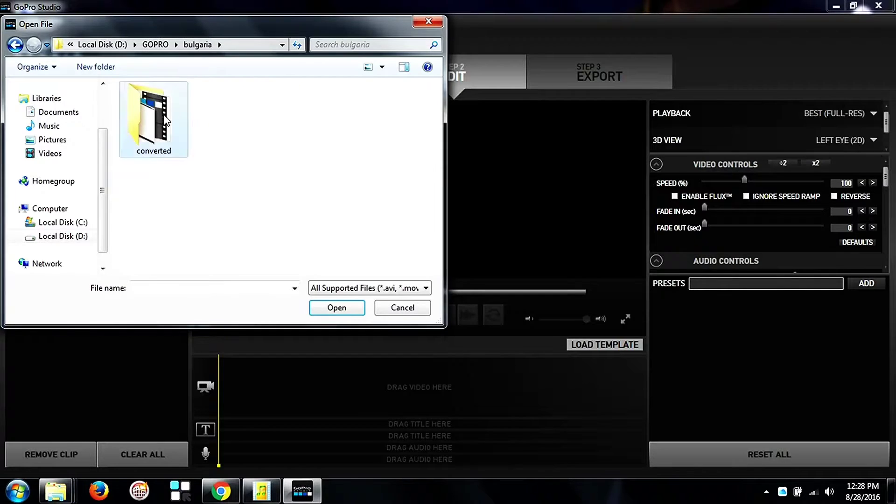
Import converted clips GOPR0268, GOPR0272, GOPR0275 and GOPR0278
{"action": "left_click", "coordinate": [232, 168]}
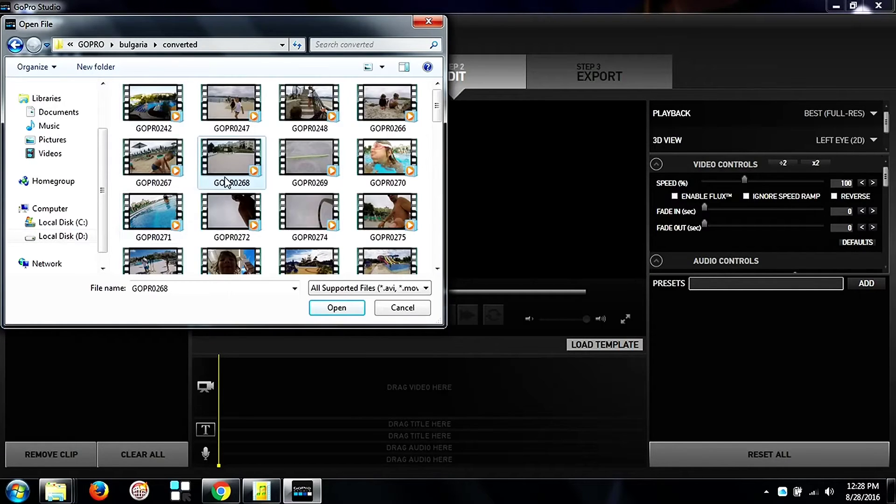
{"action": "left_click", "coordinate": [221, 227], "text": "ctrl"}
{"action": "left_click", "coordinate": [393, 214], "text": "ctrl"}
{"action": "left_click", "coordinate": [161, 261], "text": "ctrl"}
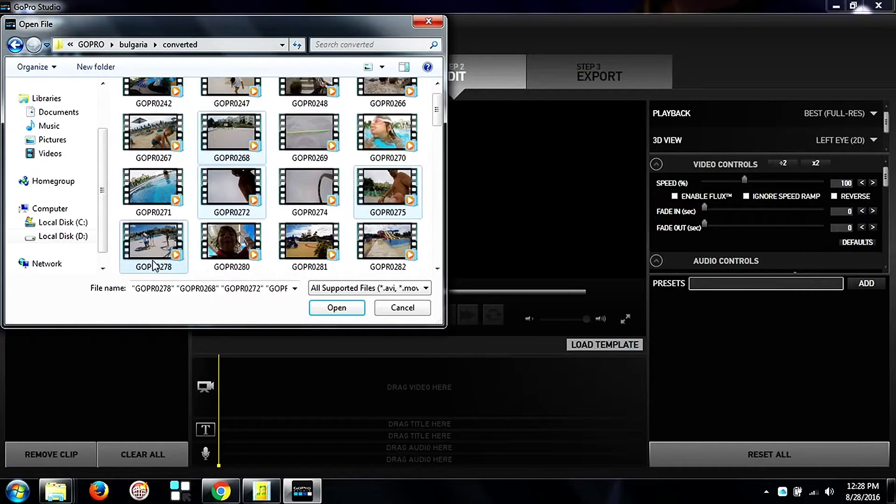
{"action": "left_click", "coordinate": [334, 309]}
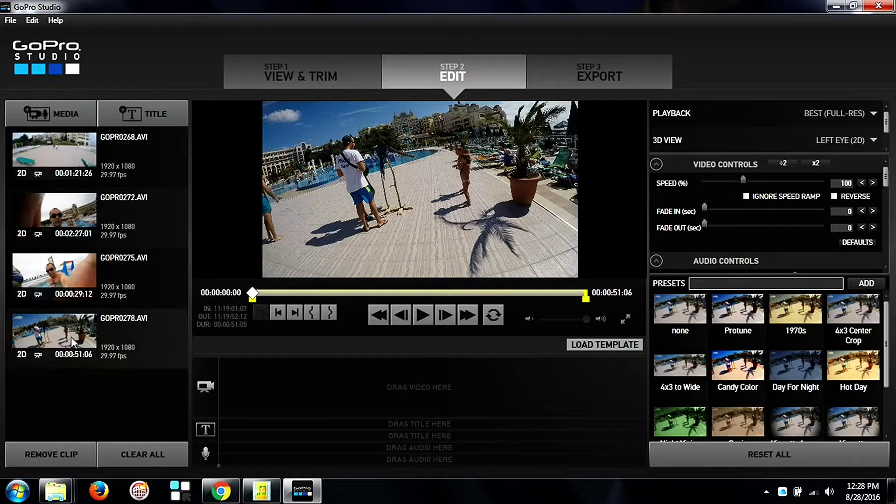
Load GOPR0278, mark its in point at 00:00:10:20, then scrub to 00:00:21:22
{"action": "left_click", "coordinate": [732, 262]}
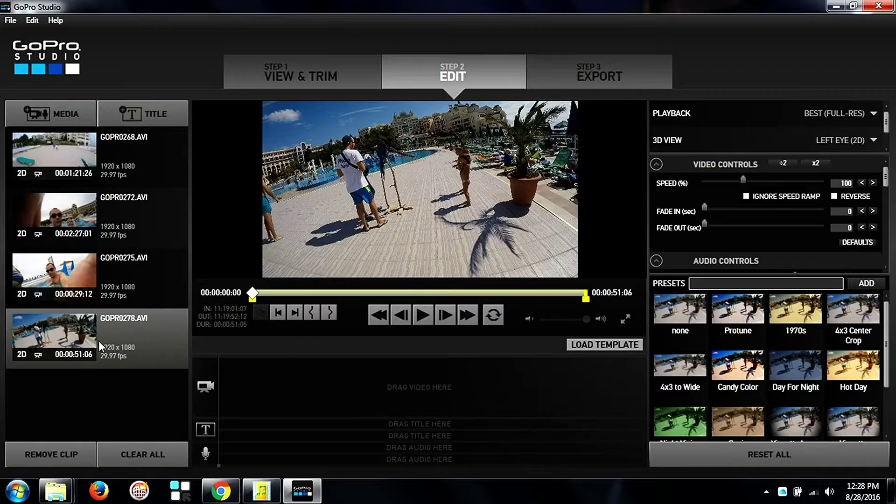
{"action": "left_click_drag", "start_coordinate": [256, 293], "coordinate": [326, 299]}
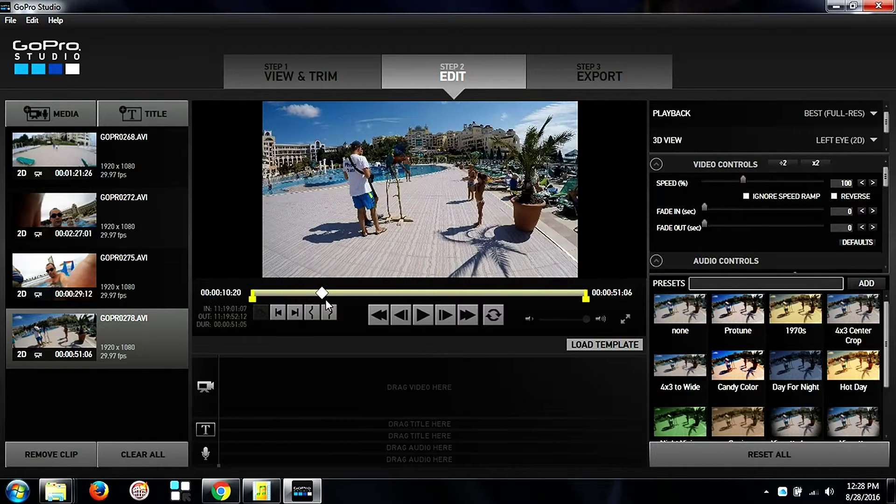
{"action": "left_click", "coordinate": [313, 313]}
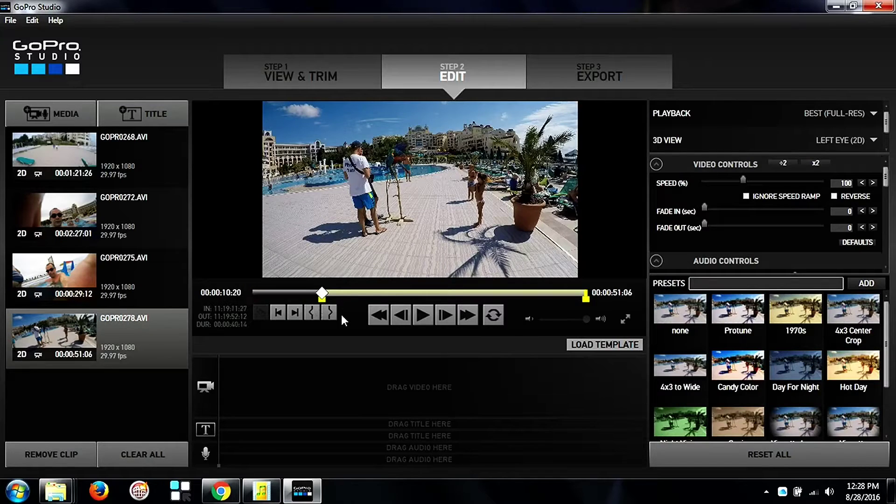
{"action": "left_click_drag", "start_coordinate": [323, 293], "coordinate": [389, 296]}
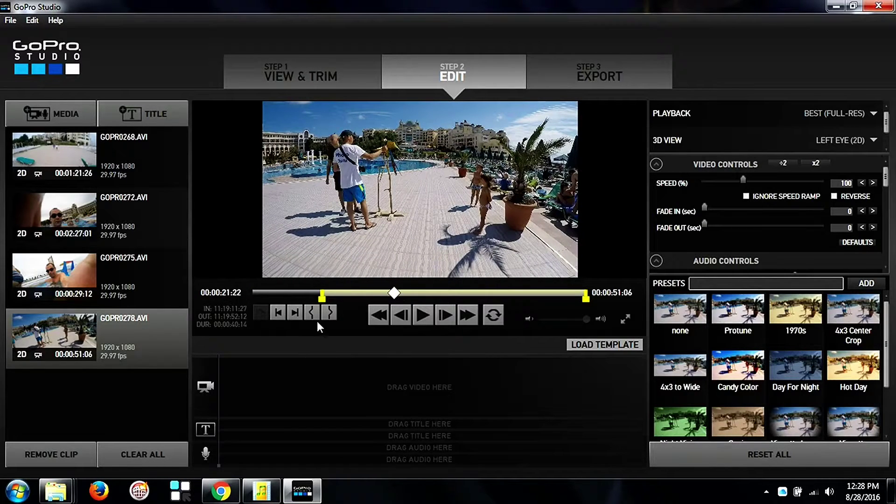
Mark the out point at 21:22, put the 11:02 section on the video track, apply Protune
{"action": "left_click", "coordinate": [329, 314]}
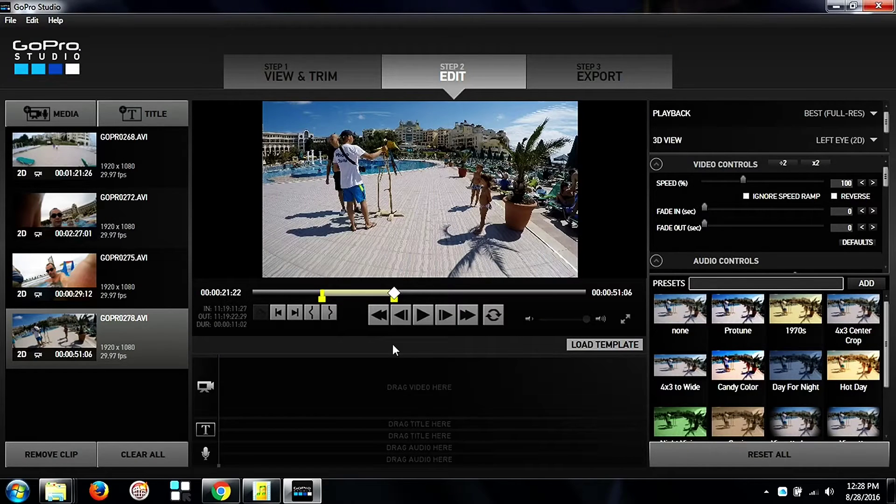
{"action": "left_click_drag", "start_coordinate": [63, 338], "coordinate": [246, 381]}
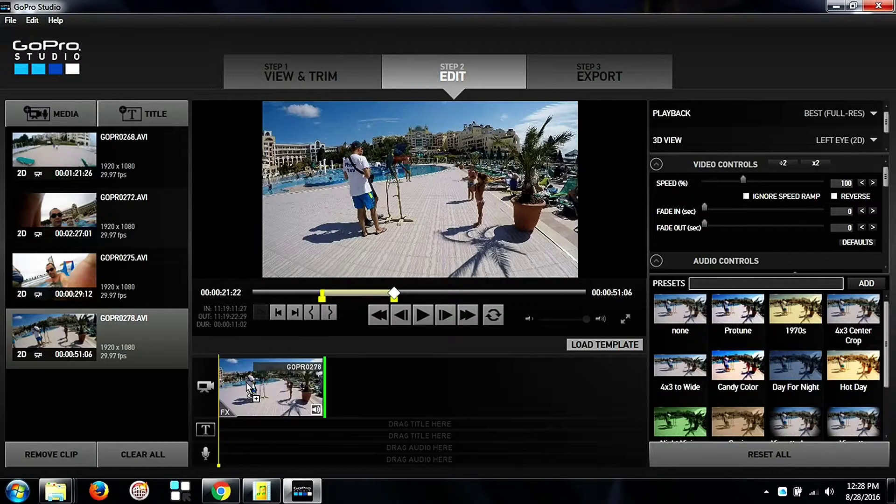
{"action": "left_click", "coordinate": [746, 314]}
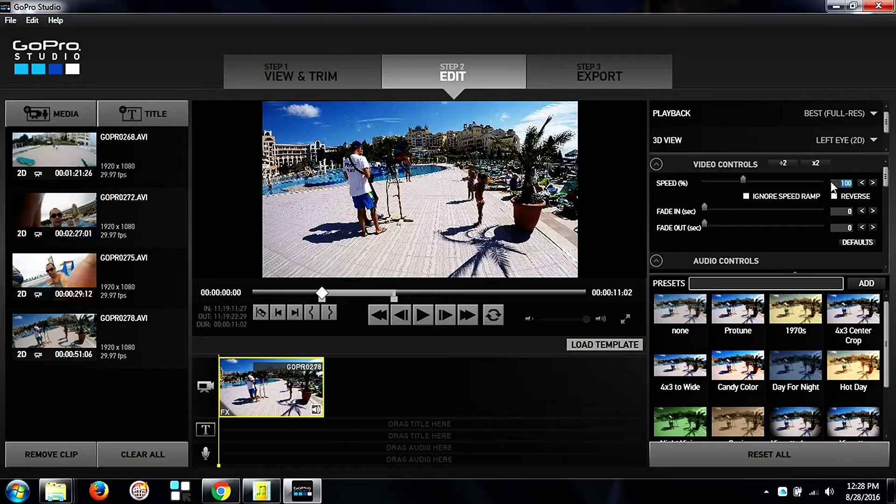
Try clip speeds of 80%, 110% and 25% before settling on 50% speed
{"action": "type", "text": "80"}
{"action": "key", "text": "Return"}
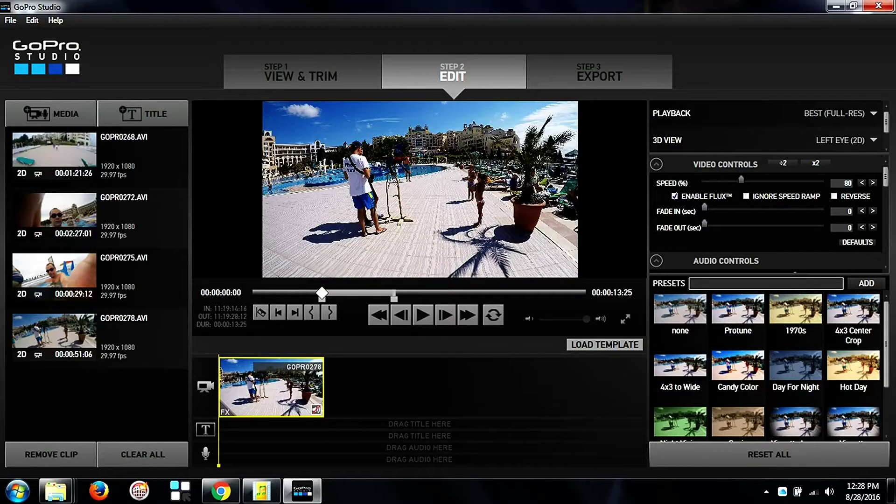
{"action": "left_click", "coordinate": [873, 183]}
{"action": "left_click", "coordinate": [873, 183]}
{"action": "left_click", "coordinate": [873, 183]}
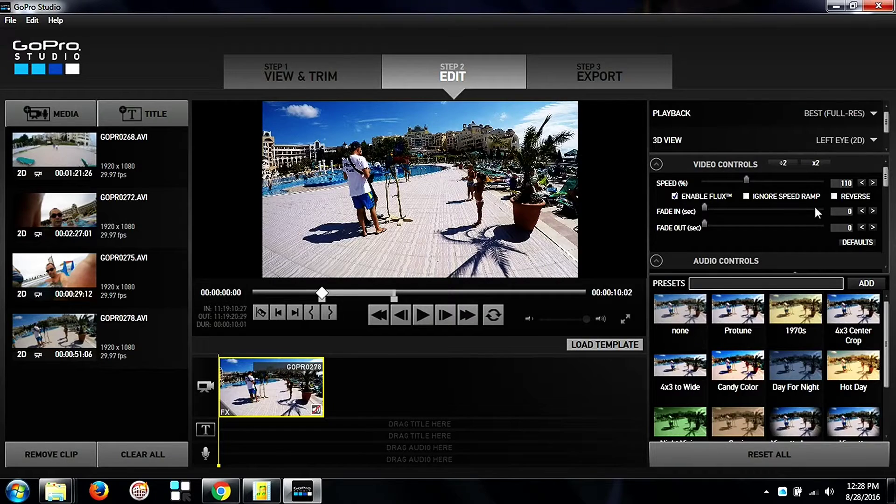
{"action": "left_click", "coordinate": [863, 183]}
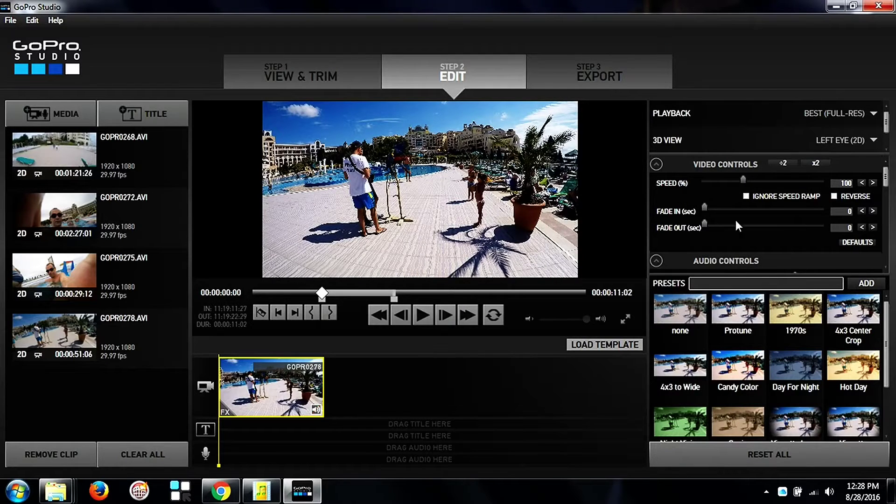
{"action": "left_click", "coordinate": [785, 166]}
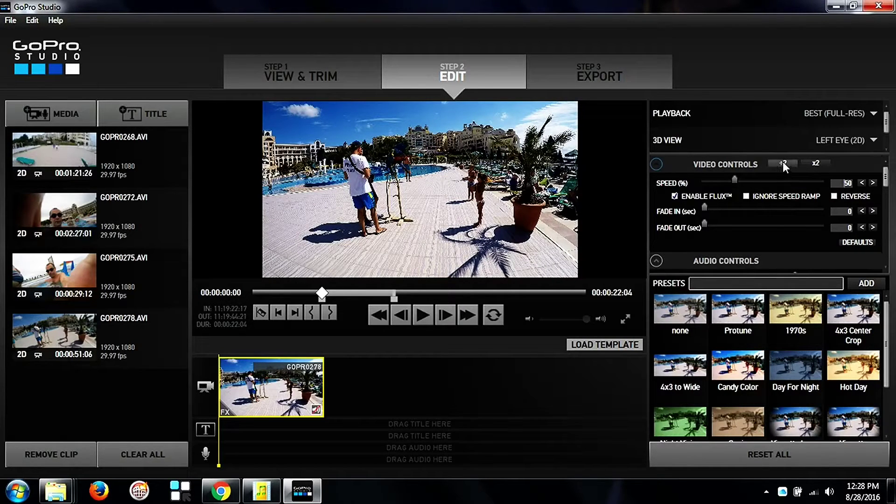
{"action": "left_click", "coordinate": [783, 162]}
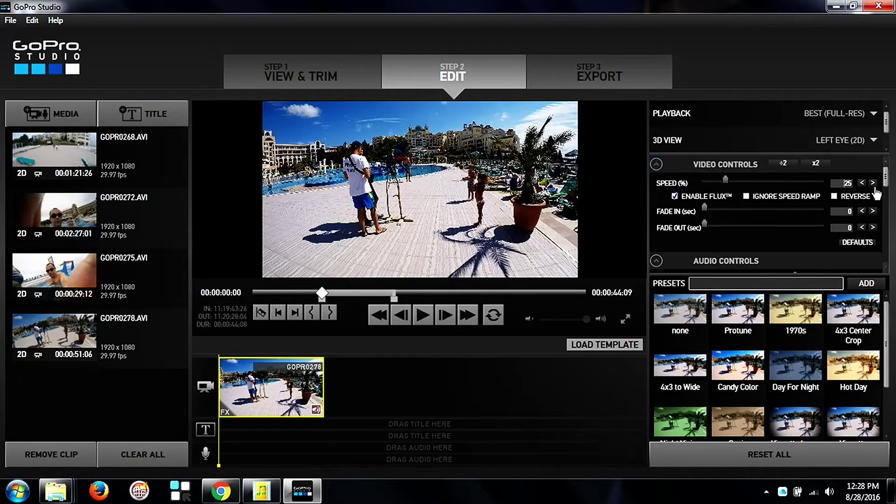
{"action": "left_click", "coordinate": [820, 161]}
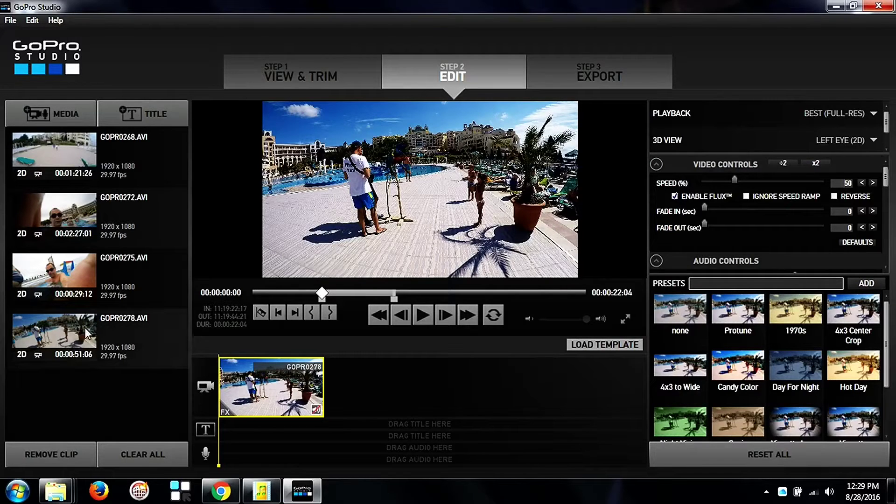
Create a title reading '60fps at 25%' and place it on the title track over the beach clip
{"action": "left_click", "coordinate": [143, 113]}
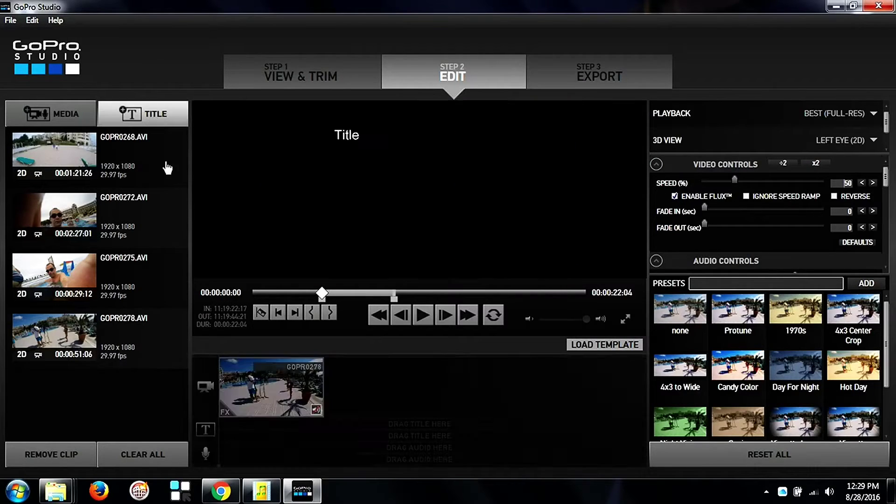
{"action": "left_click", "coordinate": [68, 382]}
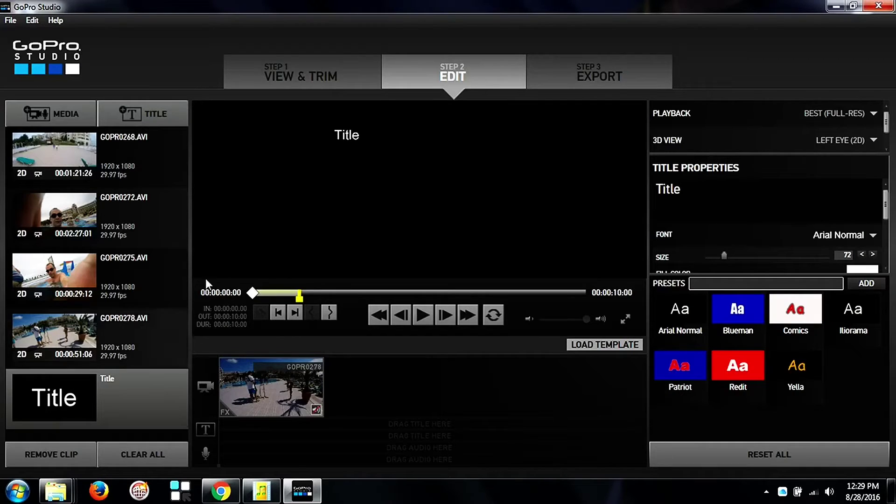
{"action": "double_click", "coordinate": [712, 185]}
{"action": "type", "text": "60fps"}
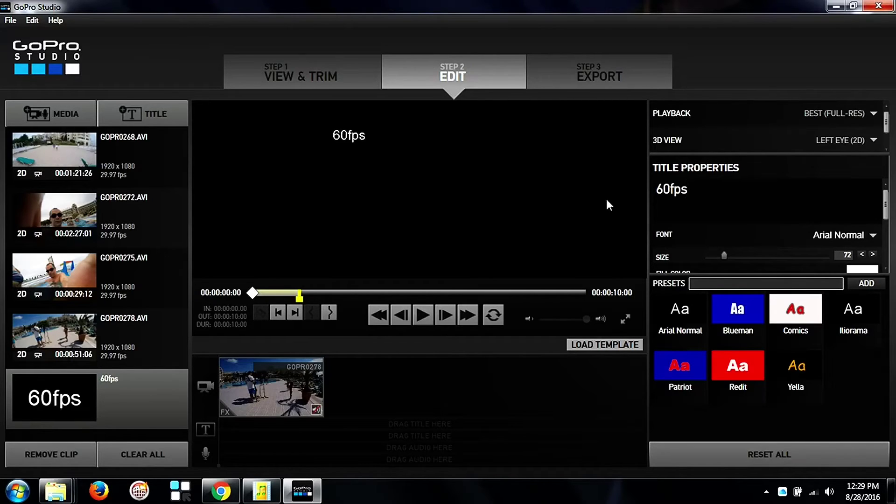
{"action": "type", "text": " at "}
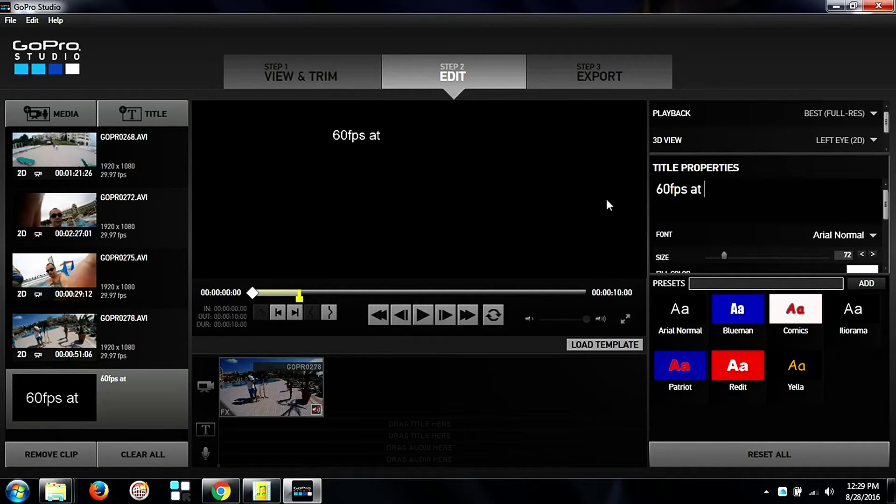
{"action": "type", "text": "25"}
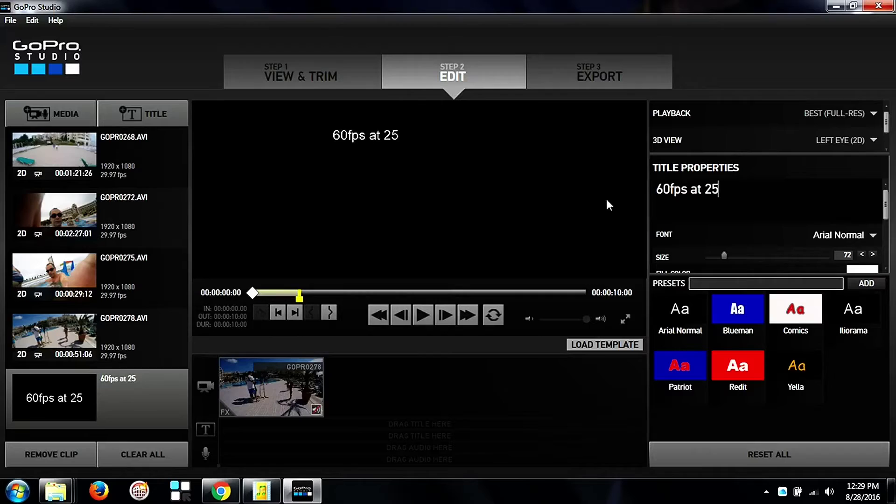
{"action": "type", "text": "%"}
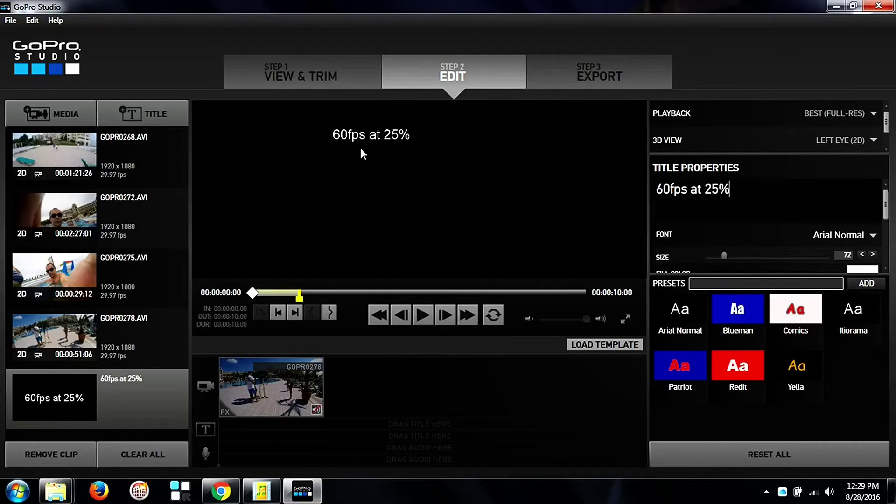
{"action": "left_click_drag", "start_coordinate": [362, 149], "coordinate": [295, 248]}
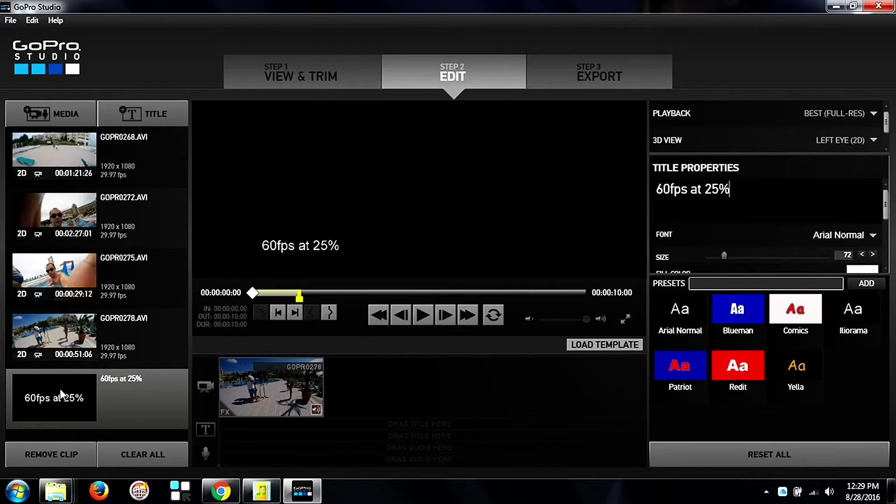
{"action": "left_click_drag", "start_coordinate": [60, 388], "coordinate": [217, 425]}
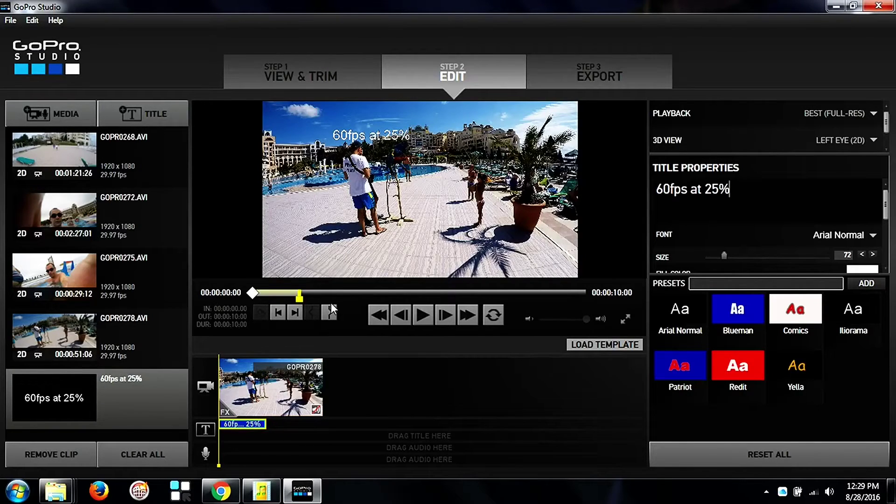
Move the title to the video's top-left corner and set its size to 50
{"action": "left_click_drag", "start_coordinate": [366, 137], "coordinate": [312, 119]}
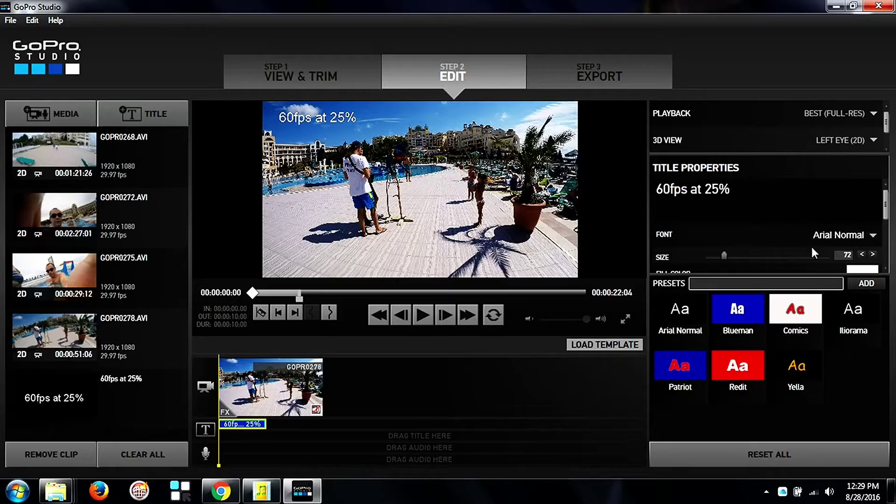
{"action": "left_click", "coordinate": [887, 269]}
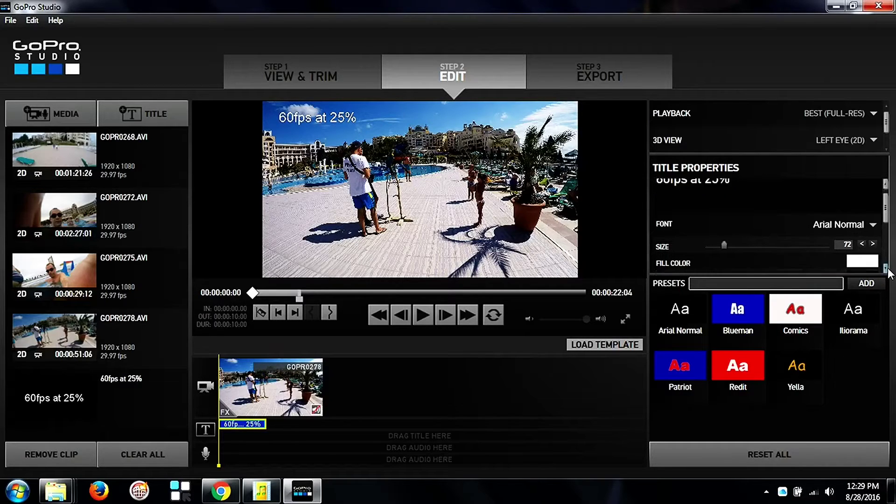
{"action": "left_click", "coordinate": [886, 269]}
{"action": "left_click", "coordinate": [887, 268]}
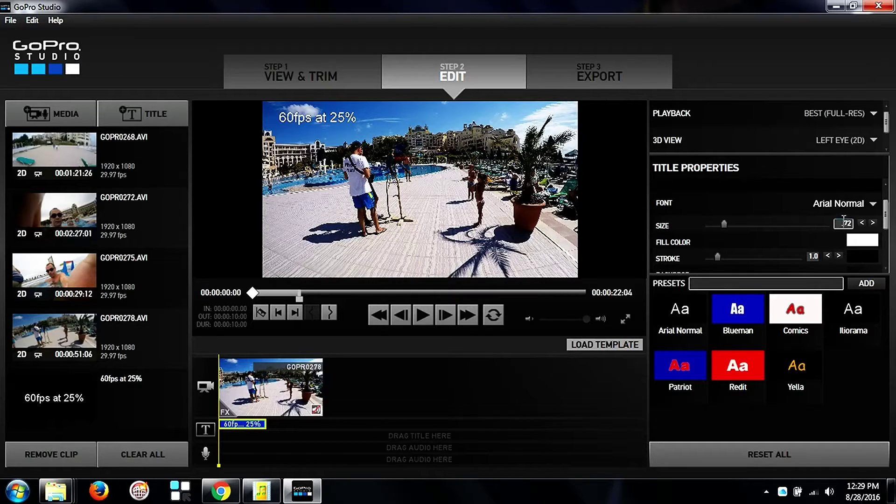
{"action": "type", "text": "50"}
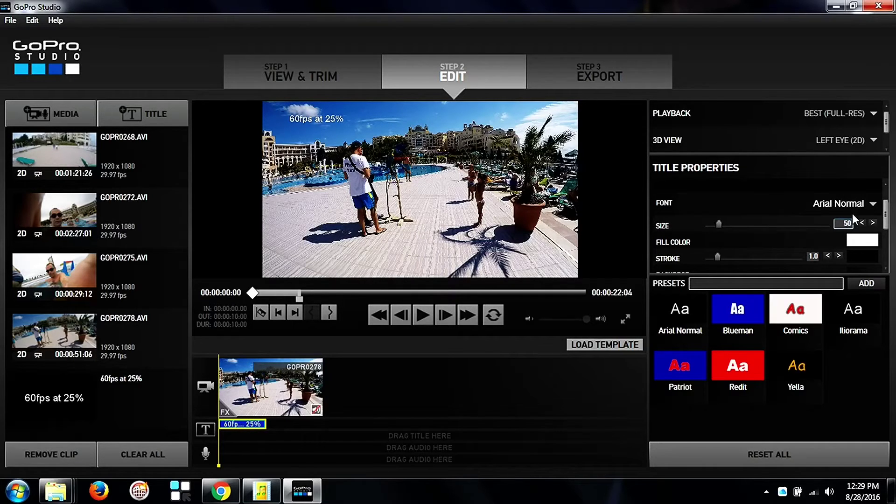
{"action": "left_click", "coordinate": [883, 271]}
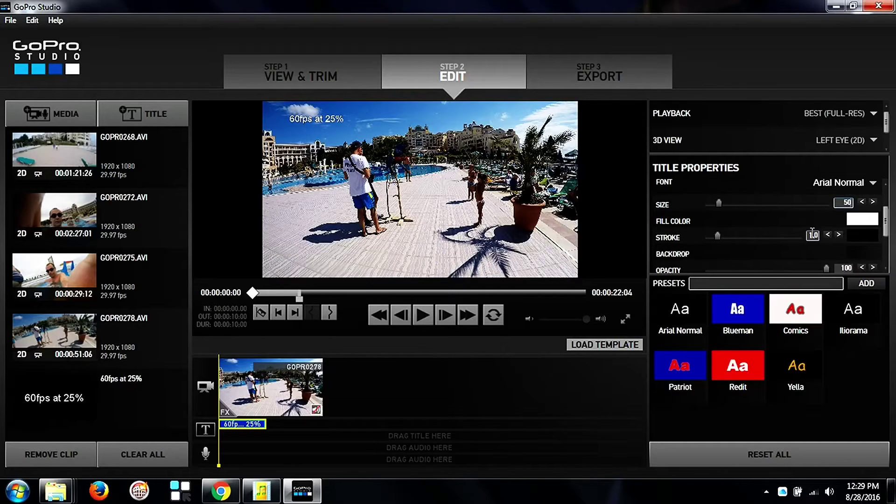
Give the title a 5.0 stroke outline
{"action": "left_click", "coordinate": [813, 235]}
{"action": "type", "text": "5"}
{"action": "key", "text": "Return"}
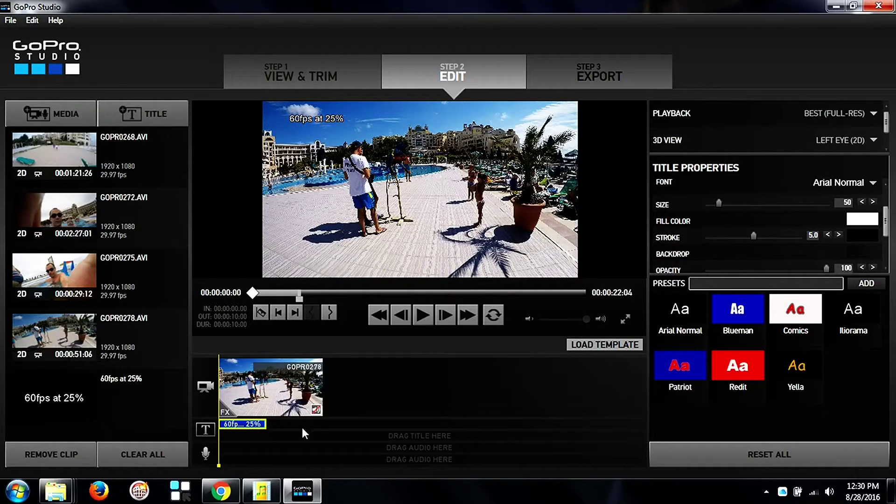
Stretch the '60fps at 25%' title to the beach clip's end, preview it, then select the video clip
{"action": "left_click_drag", "start_coordinate": [303, 429], "coordinate": [324, 427]}
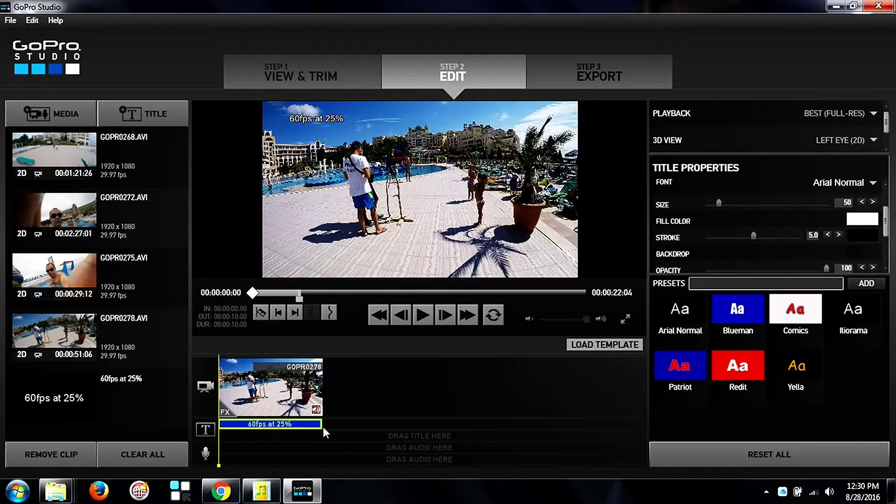
{"action": "left_click", "coordinate": [423, 315]}
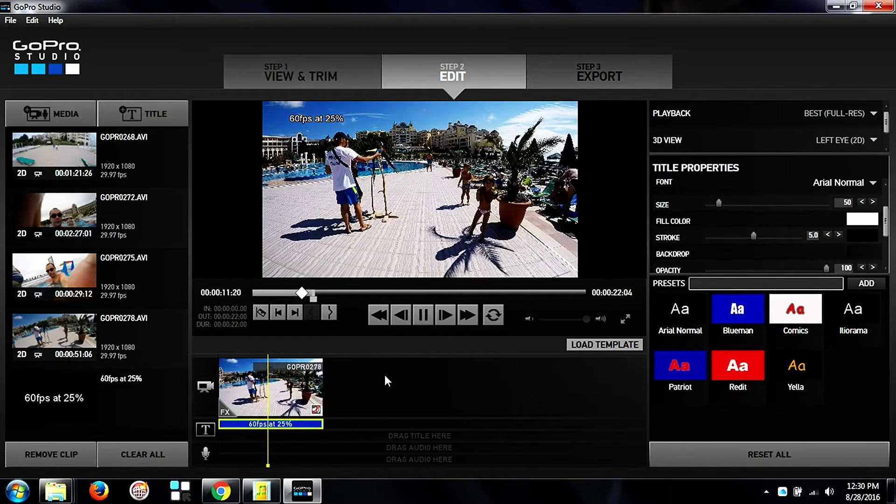
{"action": "left_click", "coordinate": [423, 316]}
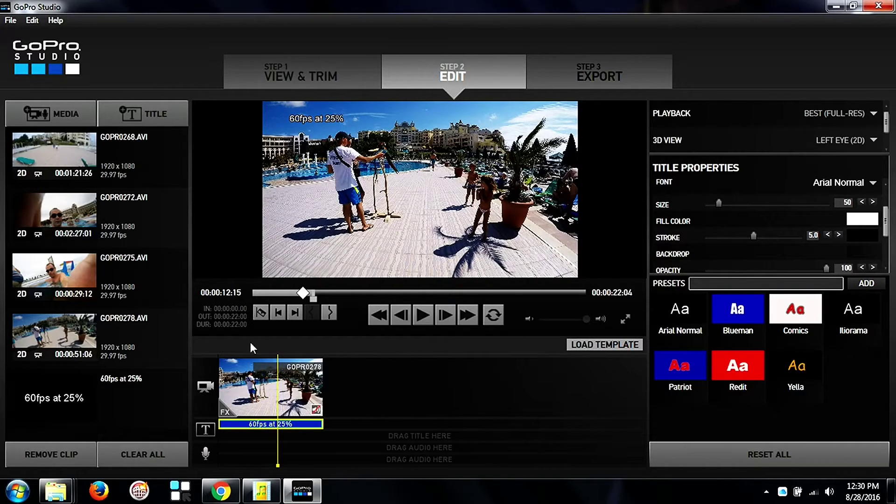
{"action": "left_click", "coordinate": [242, 385]}
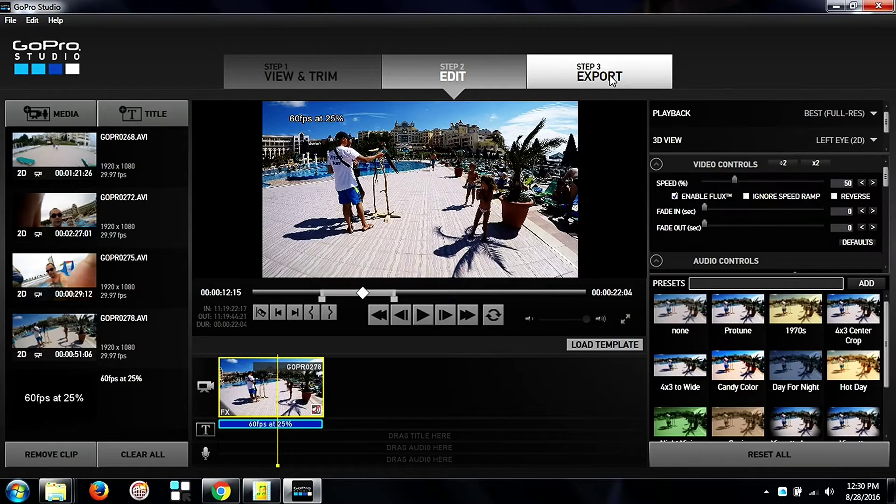
Export the project as an HD 1080p MP4 named 'name' to the Desktop
{"action": "left_click", "coordinate": [607, 70]}
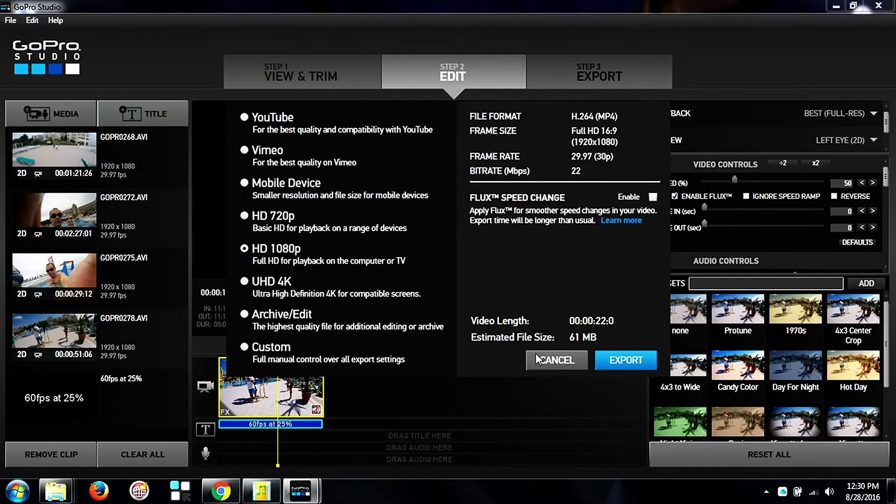
{"action": "left_click", "coordinate": [619, 360]}
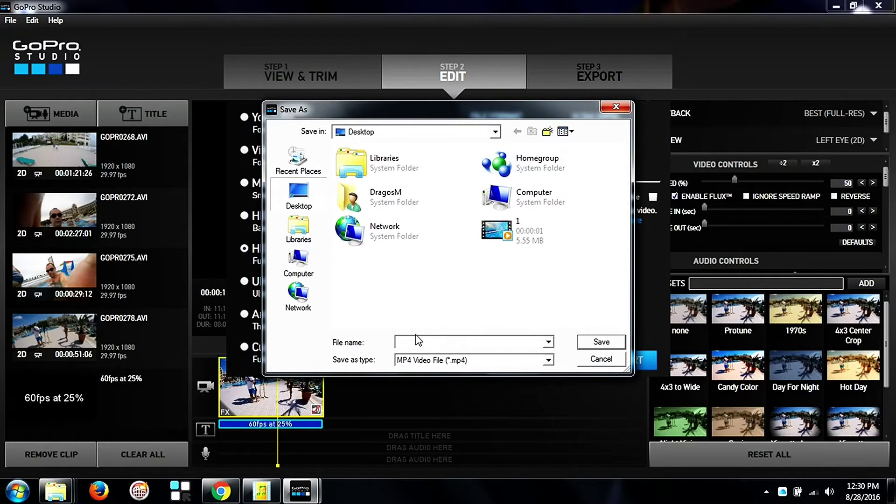
{"action": "type", "text": "nm"}
{"action": "key", "text": "BackSpace"}
{"action": "type", "text": "ame"}
{"action": "left_click", "coordinate": [606, 341]}
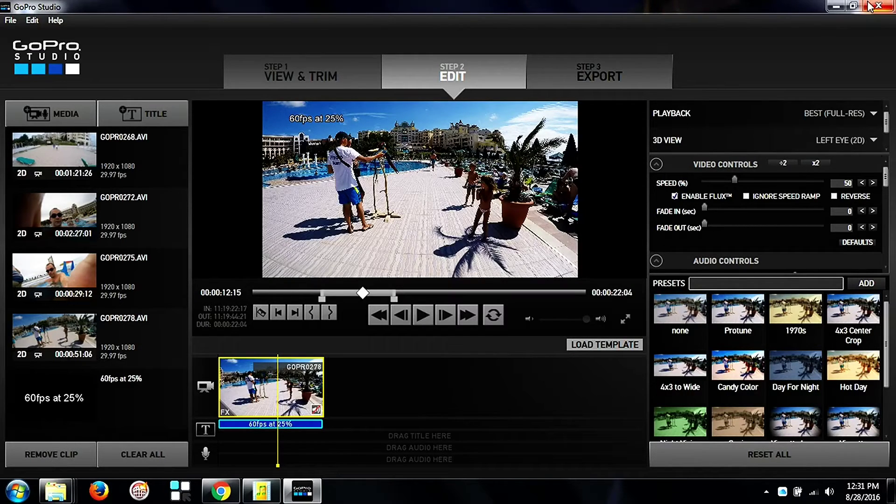
Play name.mp4 from the desktop in Media Player to check the title overlay, then close it
{"action": "left_click", "coordinate": [836, 6]}
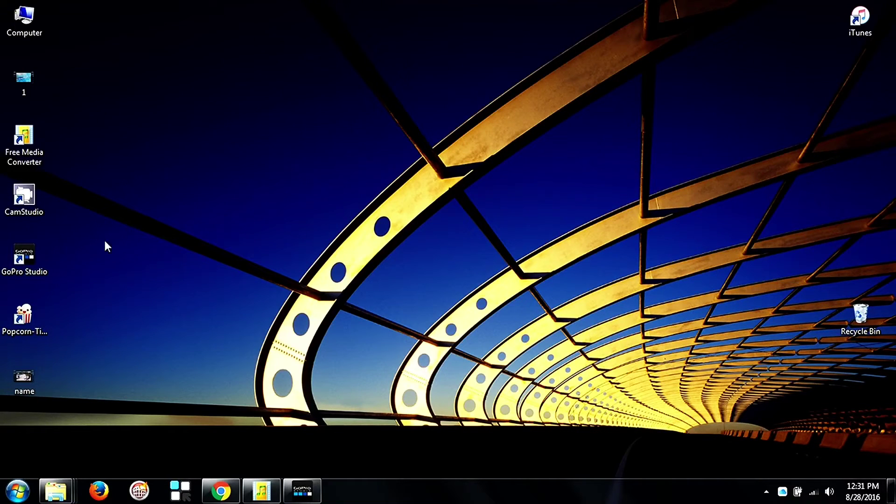
{"action": "double_click", "coordinate": [21, 378]}
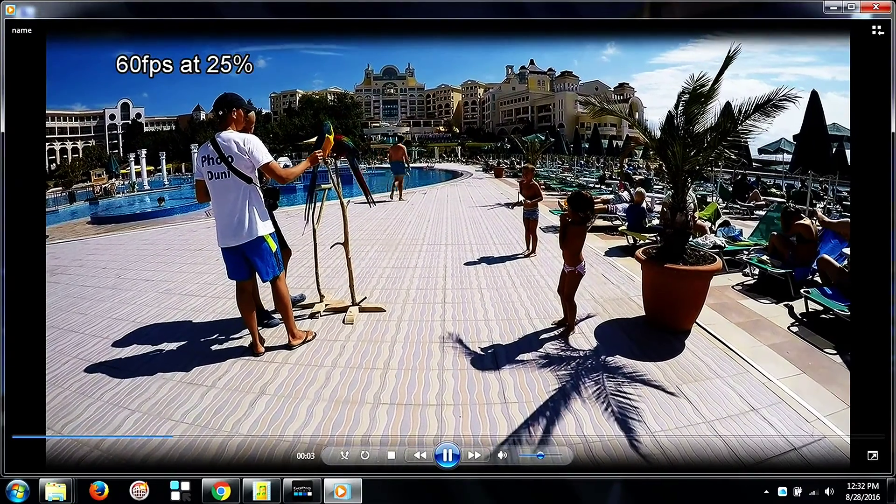
{"action": "left_click", "coordinate": [874, 8]}
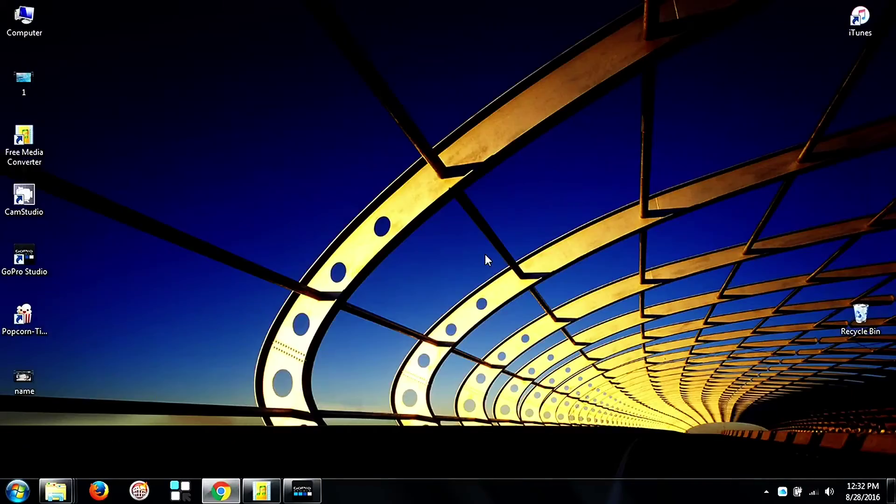